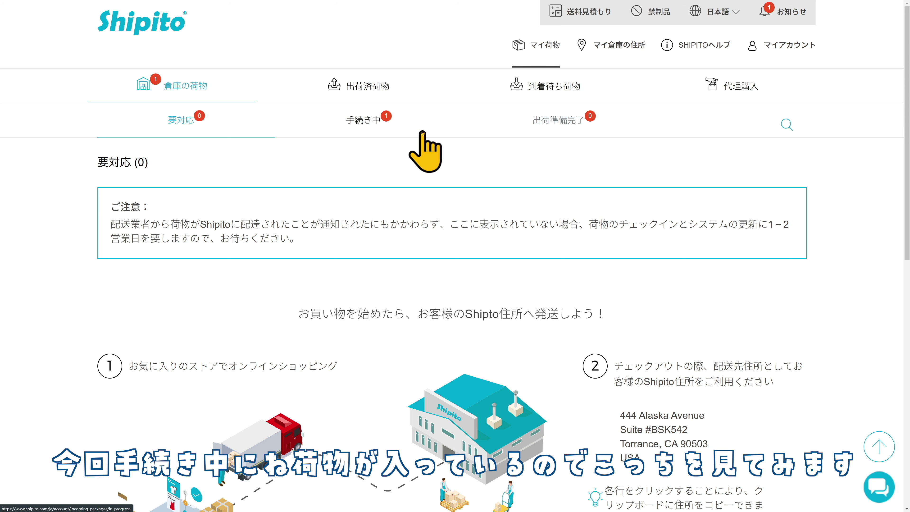
- Open the packages in progress (手続き中) and view the enlarged exterior photo of package B
{"action": "left_click", "coordinate": [392, 133]}
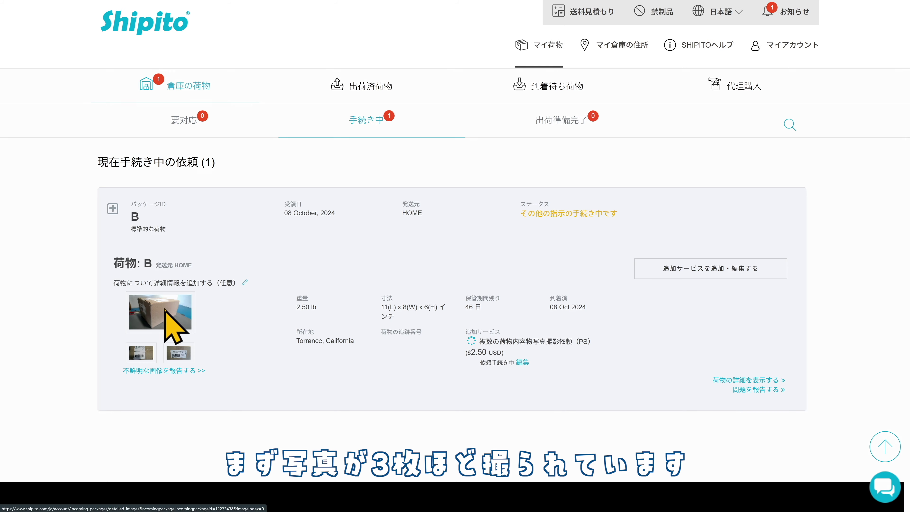
{"action": "left_click", "coordinate": [168, 315]}
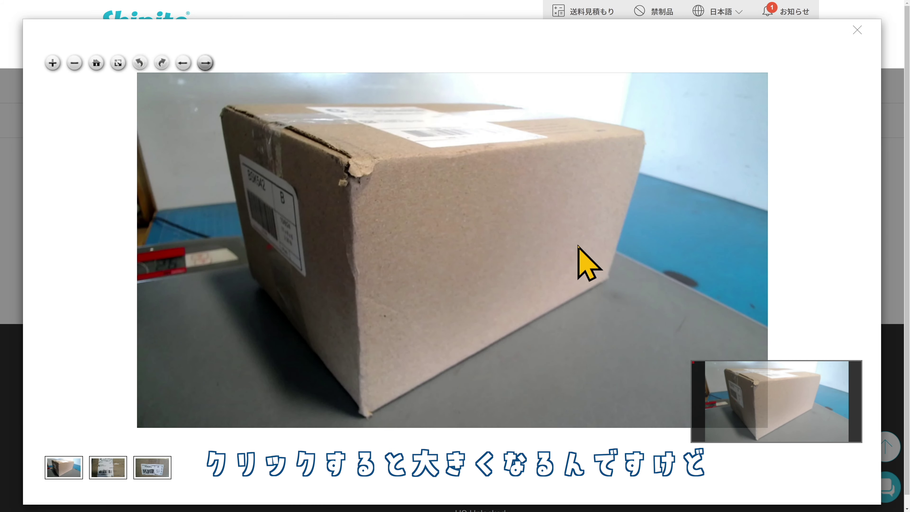
{"action": "scroll", "coordinate": [630, 249], "scroll_direction": "up", "scroll_amount": 1}
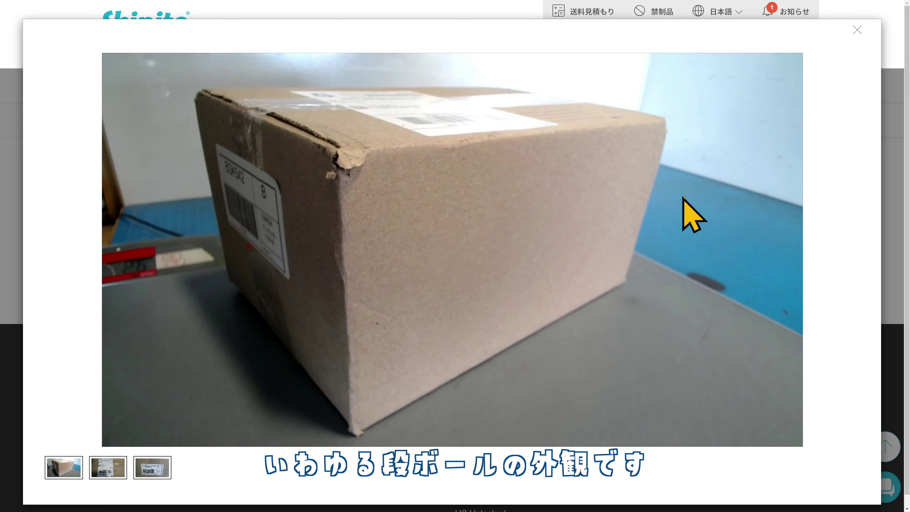
{"action": "left_click", "coordinate": [856, 32]}
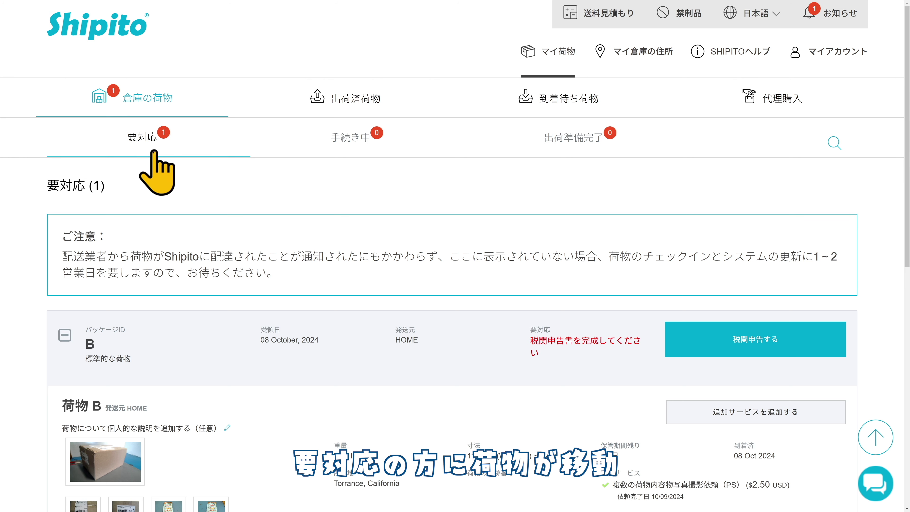
- View the newly added photo of package B's contents from the packages requiring action (要対応)
{"action": "scroll", "coordinate": [172, 219], "scroll_direction": "down", "scroll_amount": 3}
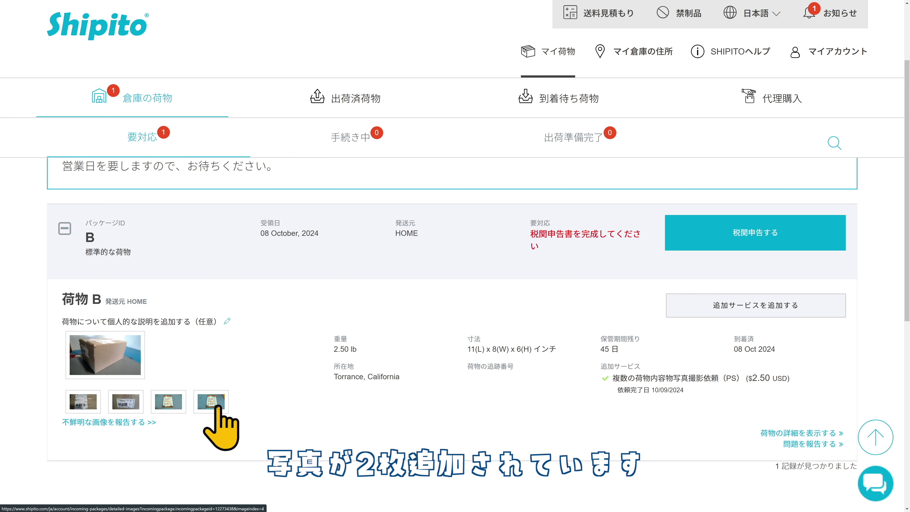
{"action": "left_click", "coordinate": [168, 406]}
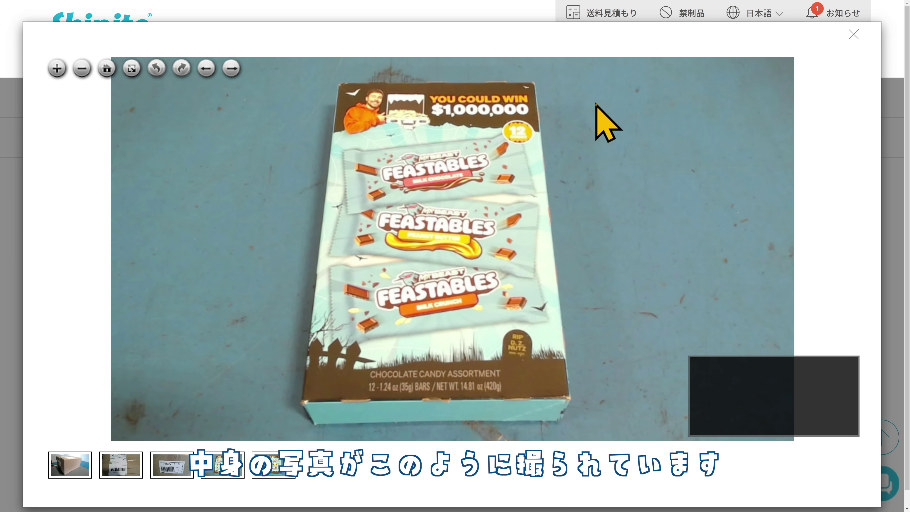
{"action": "key", "text": "Escape"}
{"action": "scroll", "coordinate": [579, 437], "scroll_direction": "up", "scroll_amount": 3}
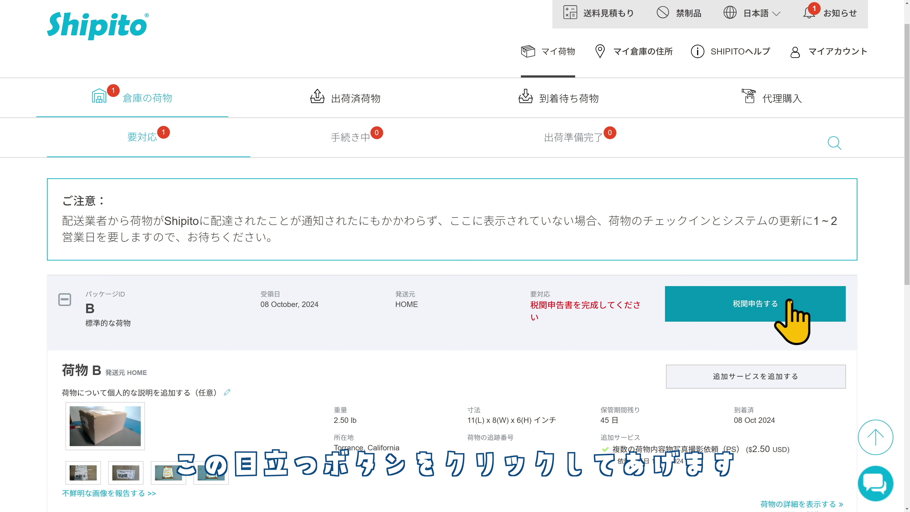
- Open the customs declaration for package B and go to the empty product name in section 3
{"action": "left_click", "coordinate": [804, 306]}
{"action": "scroll", "coordinate": [603, 280], "scroll_direction": "up", "scroll_amount": 8}
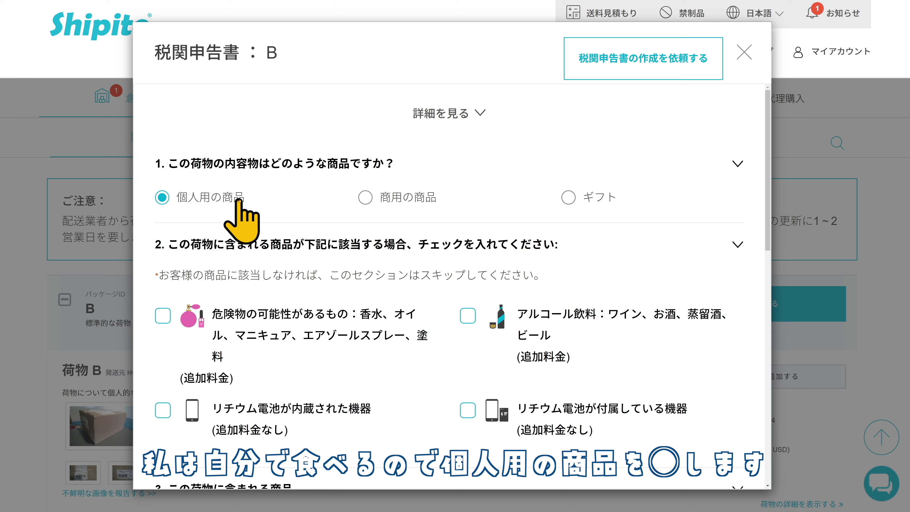
{"action": "scroll", "coordinate": [291, 179], "scroll_direction": "down", "scroll_amount": 4}
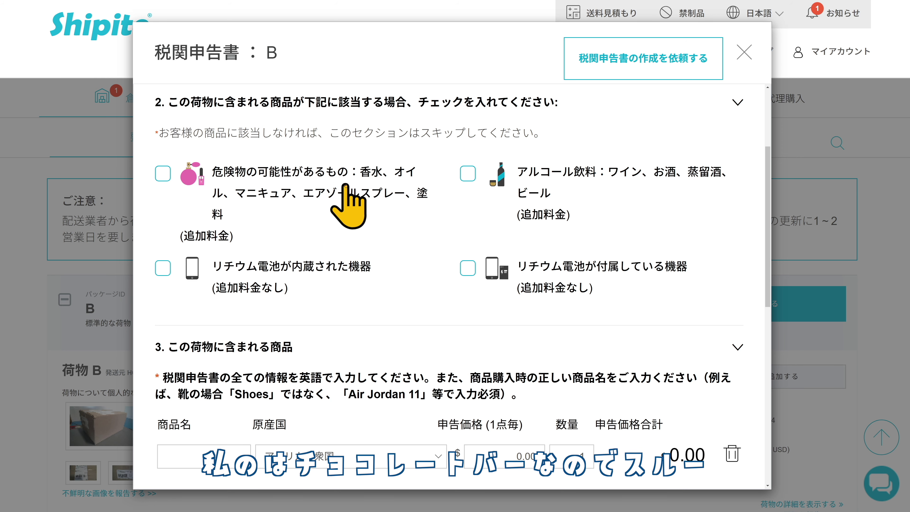
{"action": "scroll", "coordinate": [360, 206], "scroll_direction": "down", "scroll_amount": 6}
{"action": "scroll", "coordinate": [362, 190], "scroll_direction": "down", "scroll_amount": 1}
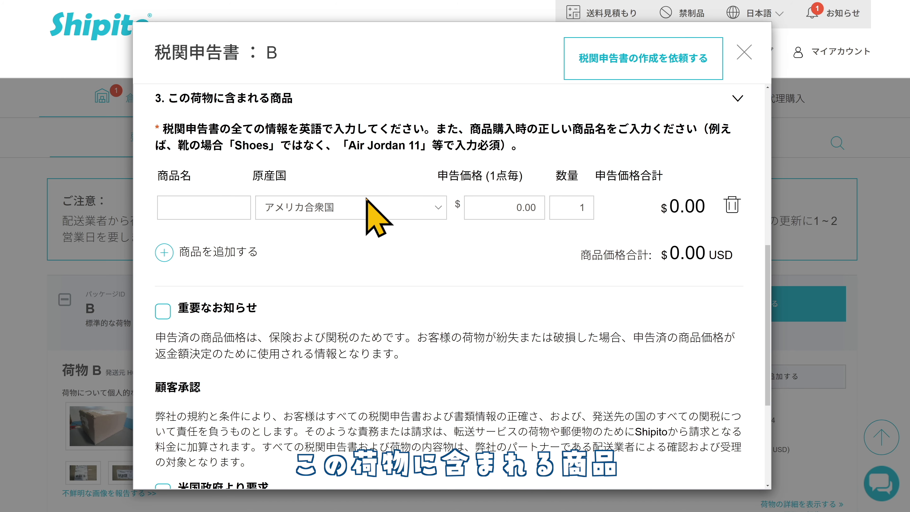
{"action": "left_click", "coordinate": [209, 206]}
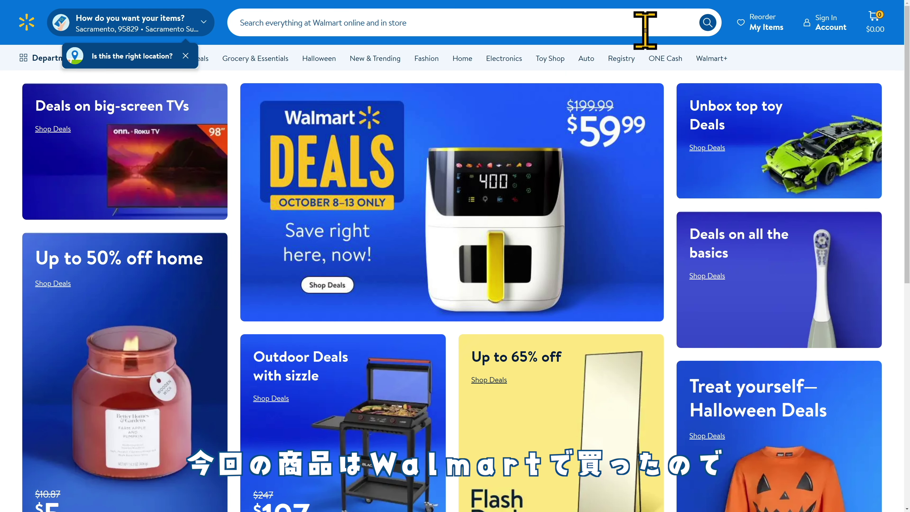
- Switch to the Walmart site and search for feastables
{"action": "left_click", "coordinate": [547, 17]}
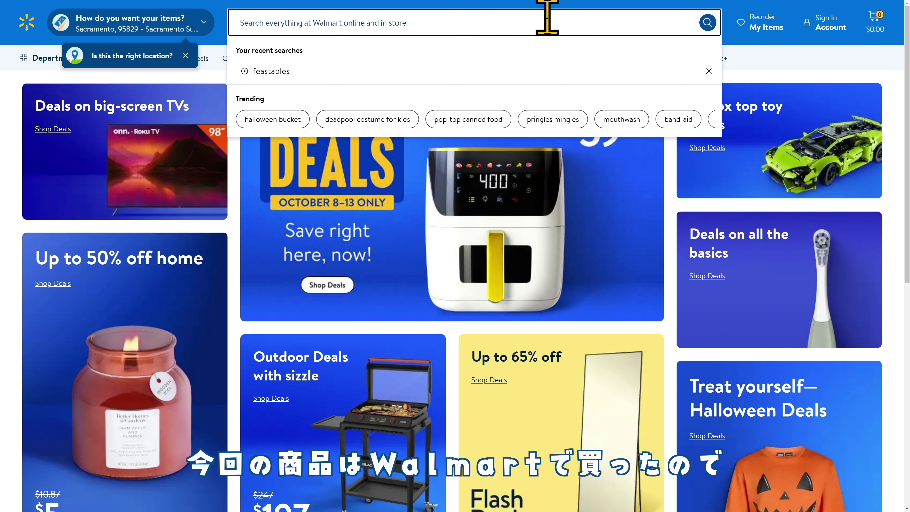
{"action": "type", "text": "fea"}
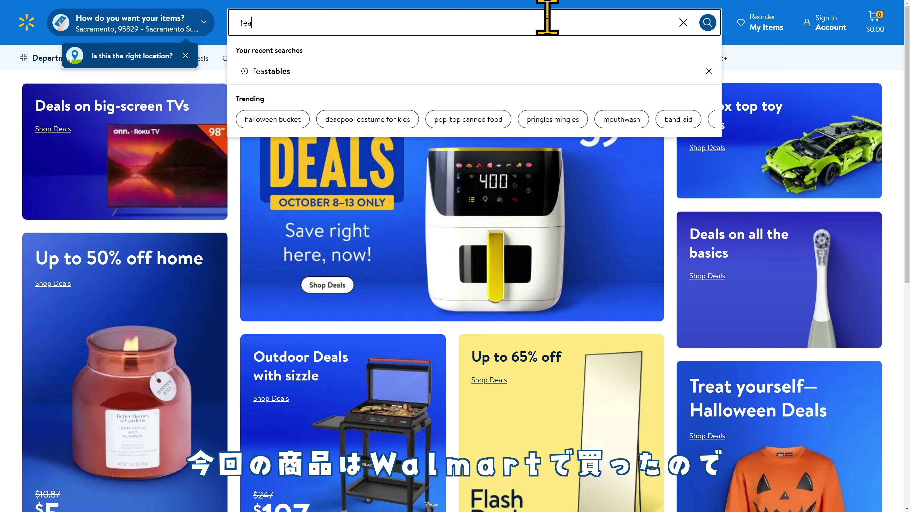
{"action": "type", "text": "st"}
{"action": "key", "text": "Return"}
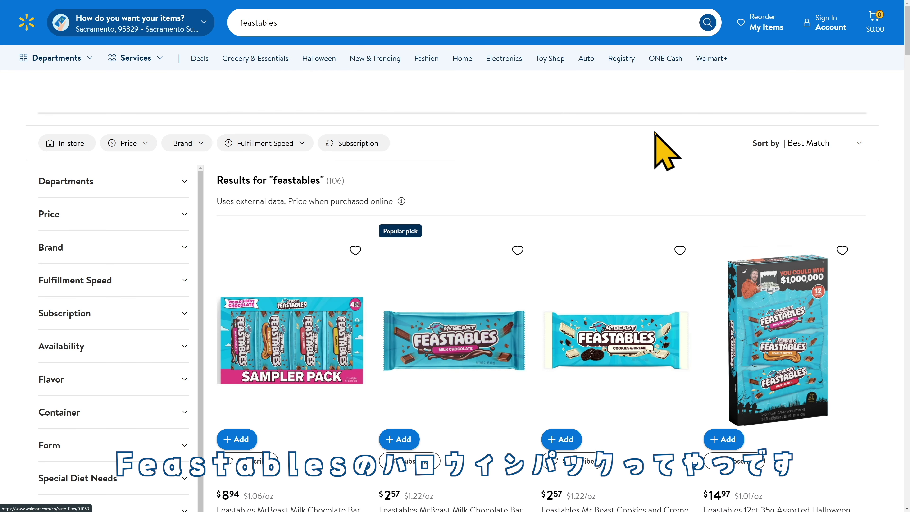
- Open the Feastables 12ct 35g Assorted Halloween Box product page and copy the product title
{"action": "scroll", "coordinate": [714, 194], "scroll_direction": "down", "scroll_amount": 2}
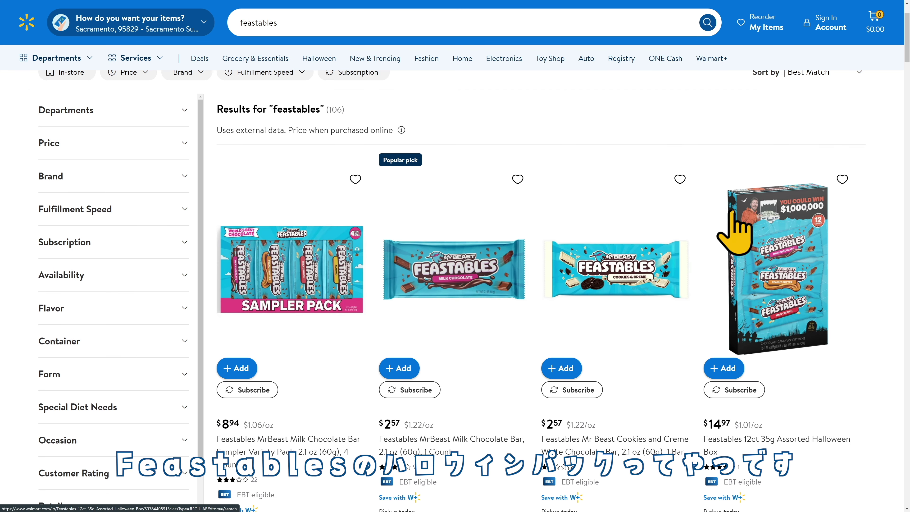
{"action": "left_click", "coordinate": [798, 267]}
{"action": "left_click_drag", "start_coordinate": [391, 135], "coordinate": [609, 146]}
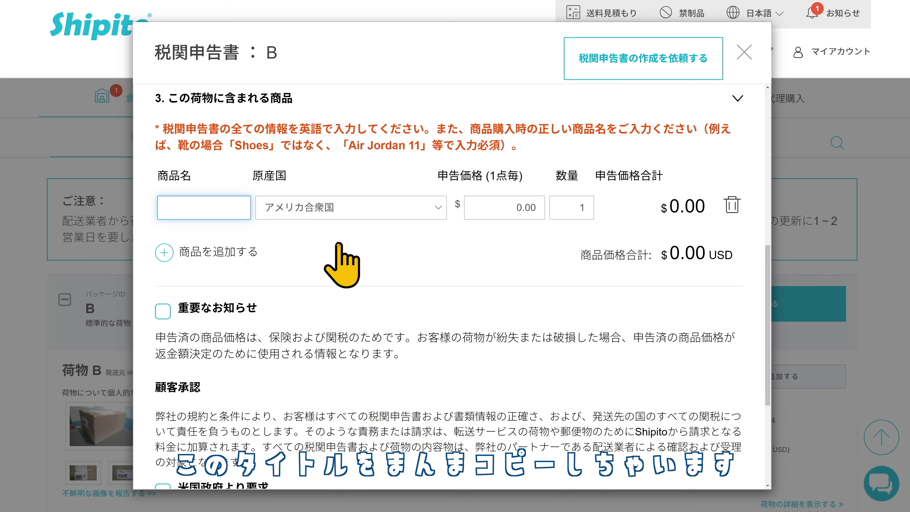
- Back in Shipito's customs declaration, enter Feastables 12ct 35g Assorted Halloween Box as the product name and keep アメリカ合衆国 as country of origin
{"action": "left_click", "coordinate": [229, 207]}
{"action": "left_click_drag", "start_coordinate": [195, 204], "coordinate": [112, 223]}
{"action": "left_click", "coordinate": [291, 238]}
{"action": "left_click", "coordinate": [371, 208]}
{"action": "left_click", "coordinate": [390, 206]}
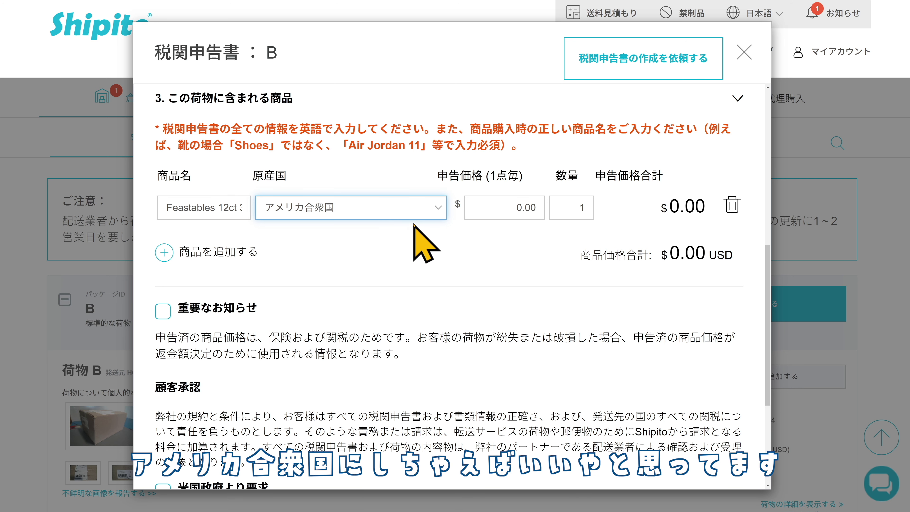
- Set the Feastables item's declared unit price to $14.97 and its quantity to 2
{"action": "left_click", "coordinate": [504, 212]}
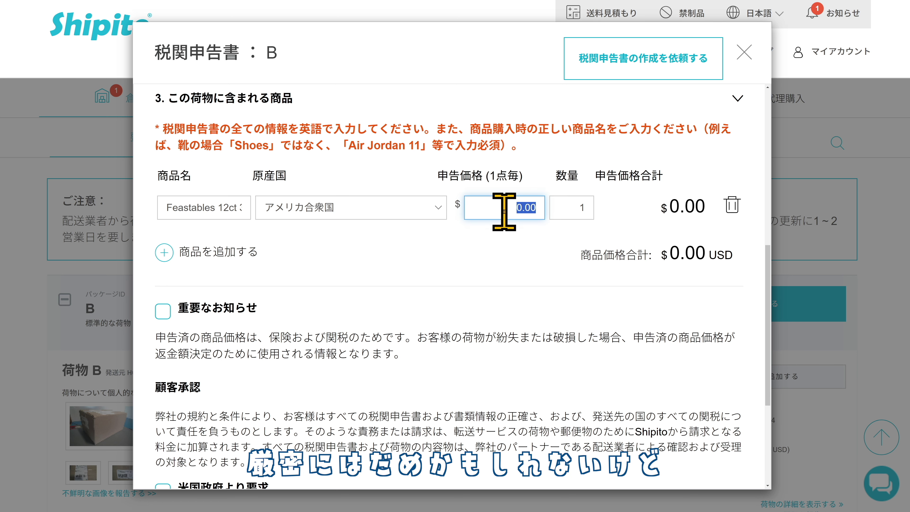
{"action": "type", "text": "14.97"}
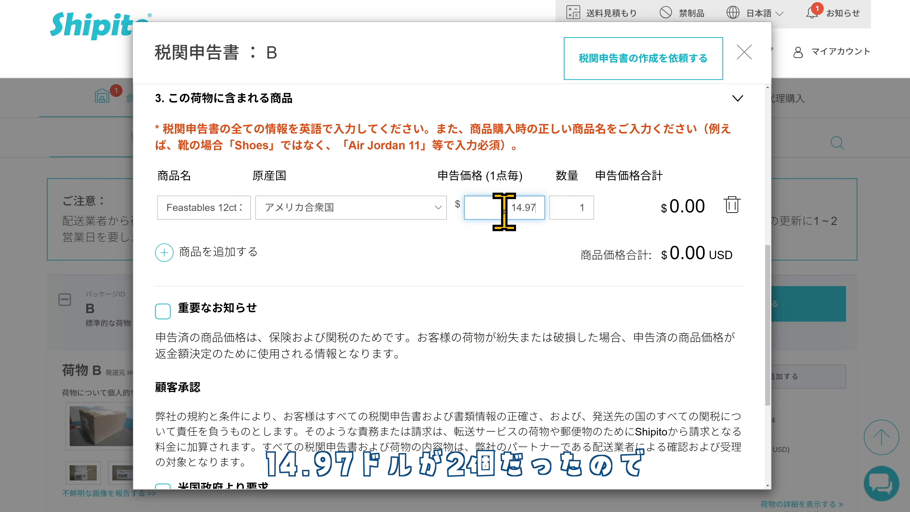
{"action": "key", "text": "Tab"}
{"action": "type", "text": "2"}
{"action": "left_click", "coordinate": [534, 280]}
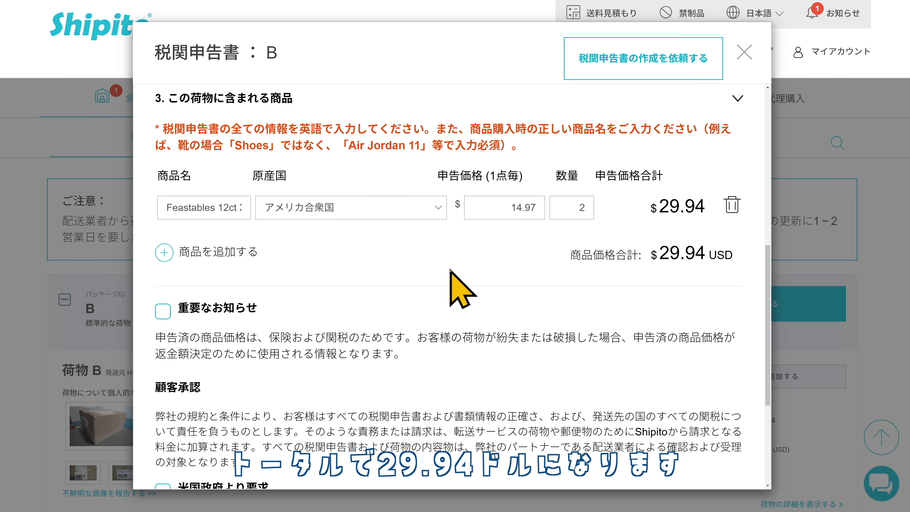
- Accept the important notice (重要なお知らせ) and the US government requirements (米国政府より要求), and save the customs declaration
{"action": "scroll", "coordinate": [387, 297], "scroll_direction": "down", "scroll_amount": 4}
{"action": "scroll", "coordinate": [393, 281], "scroll_direction": "down", "scroll_amount": 1}
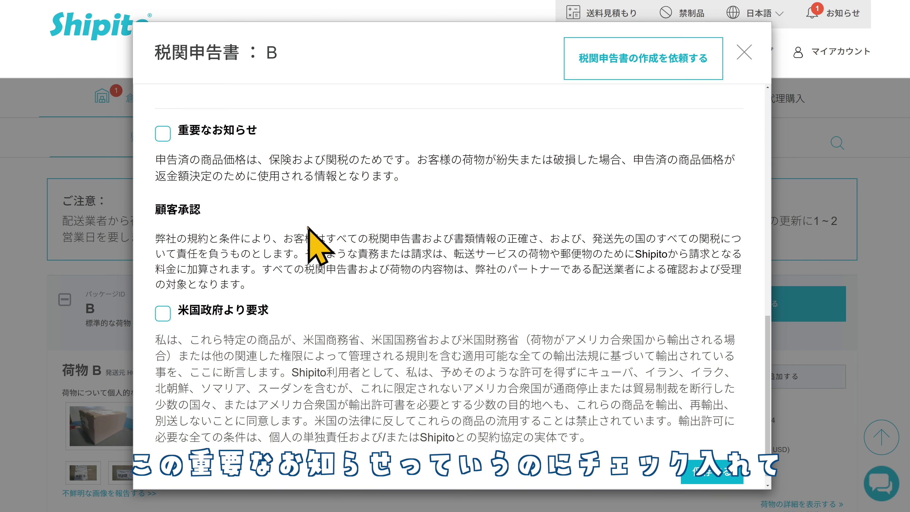
{"action": "left_click", "coordinate": [164, 136]}
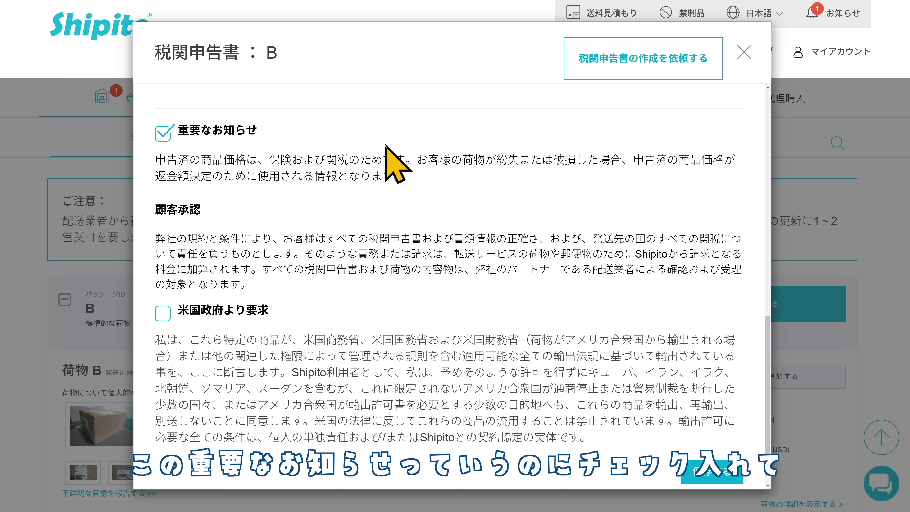
{"action": "left_click", "coordinate": [163, 313]}
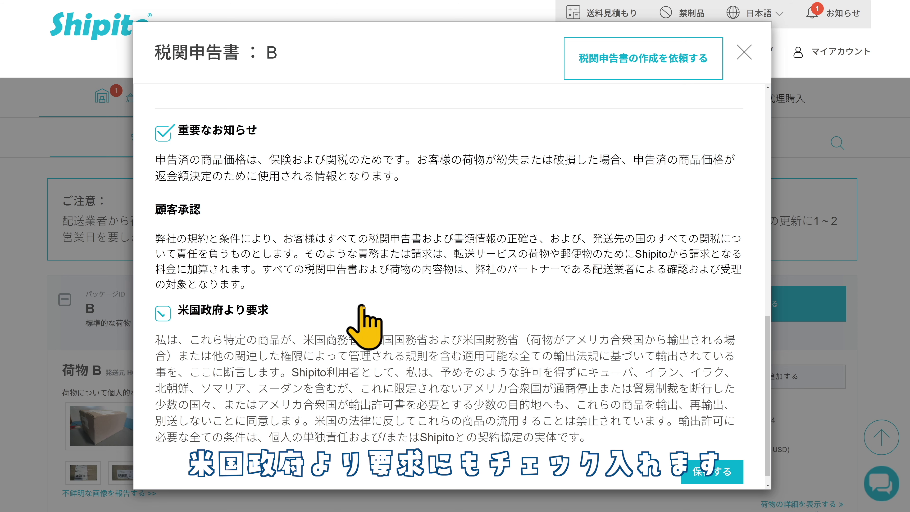
{"action": "scroll", "coordinate": [403, 312], "scroll_direction": "down", "scroll_amount": 1}
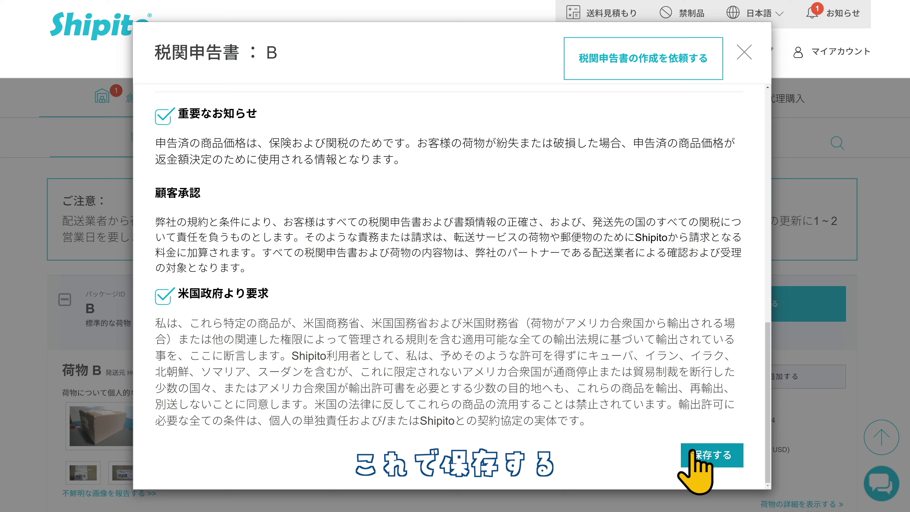
{"action": "left_click", "coordinate": [691, 451]}
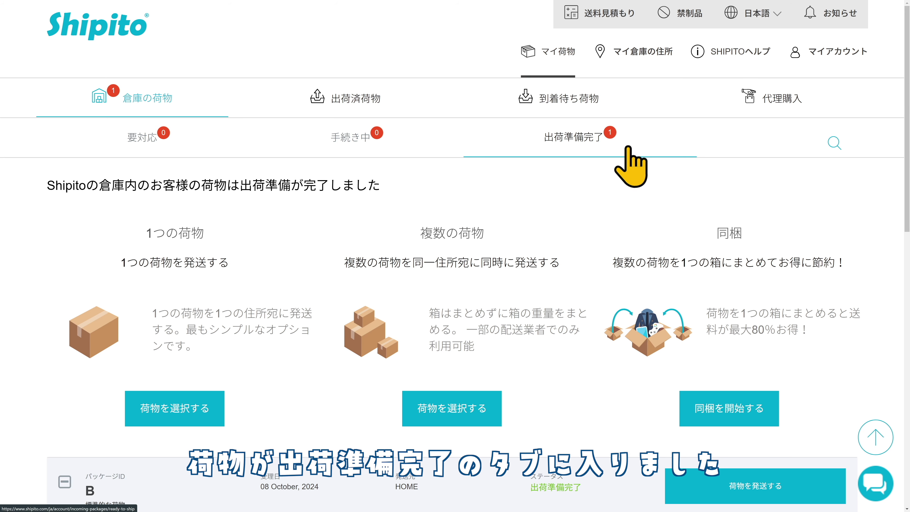
- Start shipping package B from the ready-to-ship list and review the delivery address options
{"action": "scroll", "coordinate": [615, 227], "scroll_direction": "down", "scroll_amount": 5}
{"action": "scroll", "coordinate": [606, 237], "scroll_direction": "down", "scroll_amount": 1}
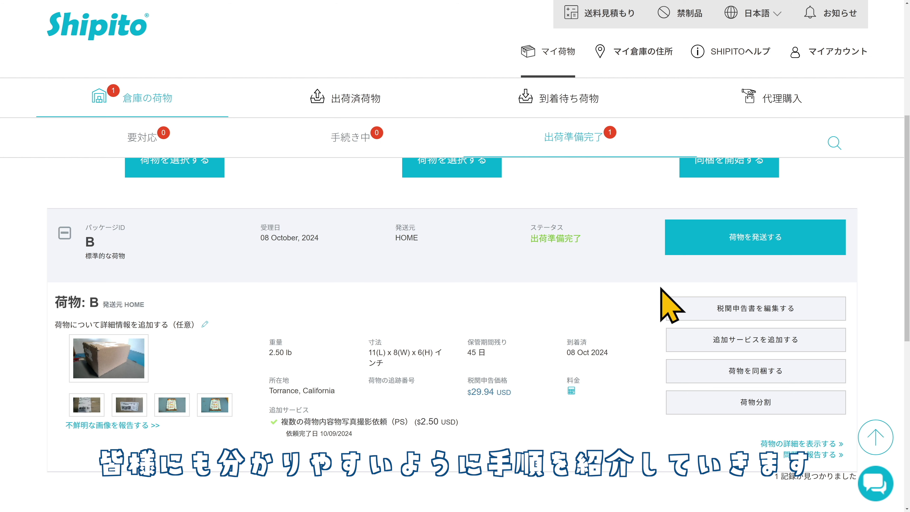
{"action": "left_click", "coordinate": [806, 243]}
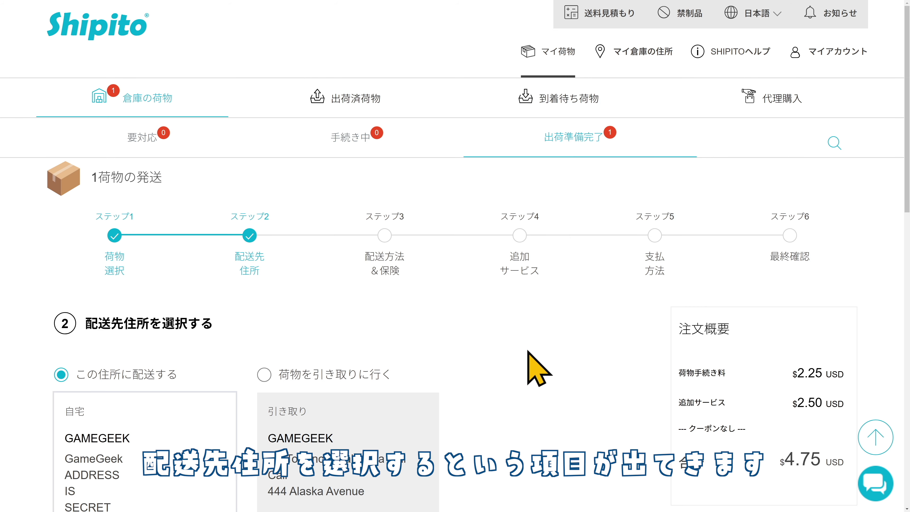
{"action": "scroll", "coordinate": [534, 371], "scroll_direction": "down", "scroll_amount": 4}
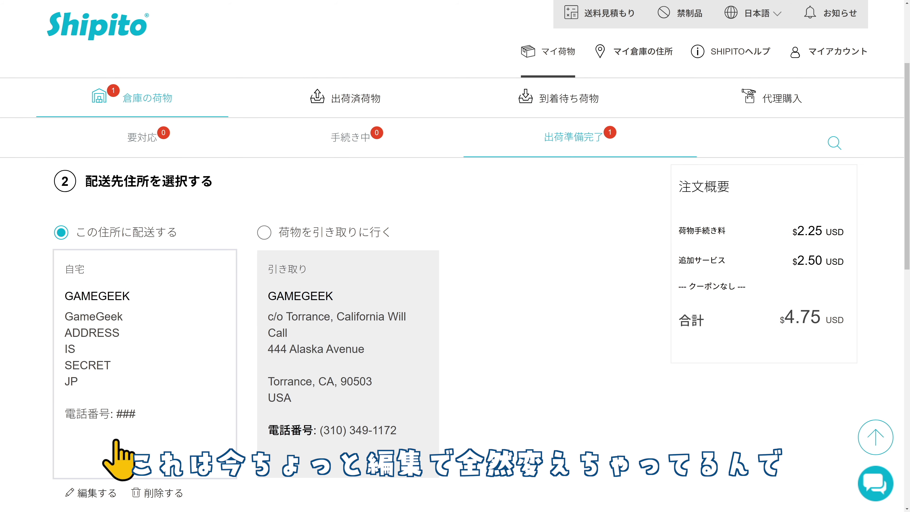
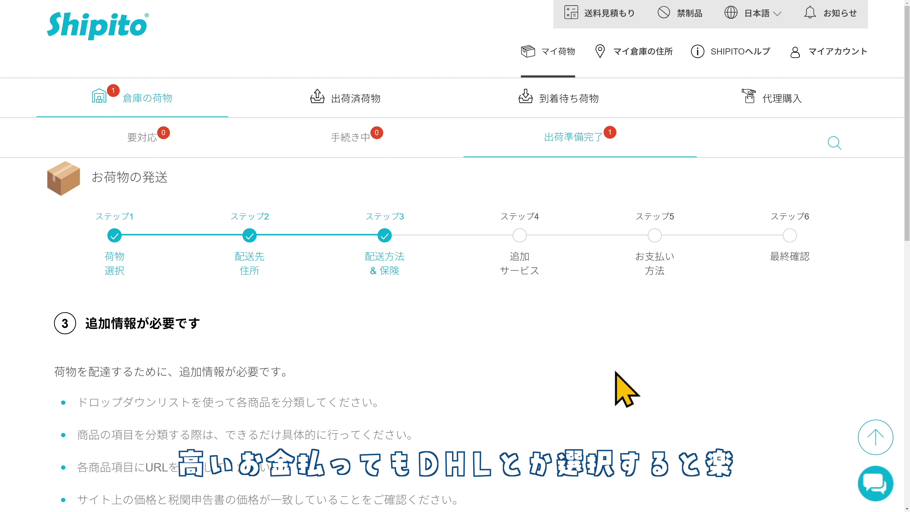
- Start categorizing the Feastables 12ct 35g Assorted Halloween Box item under ホーム・ガーデン
{"action": "scroll", "coordinate": [615, 373], "scroll_direction": "down", "scroll_amount": 6}
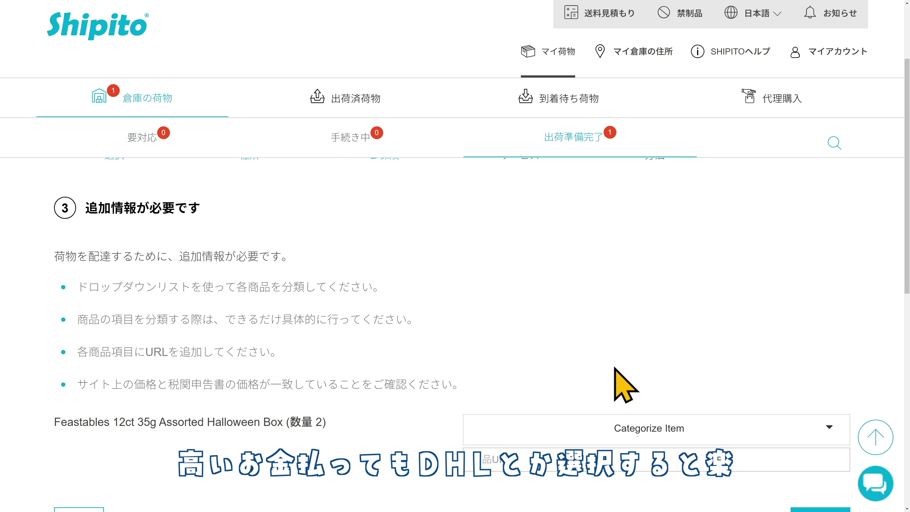
{"action": "scroll", "coordinate": [442, 332], "scroll_direction": "down", "scroll_amount": 1}
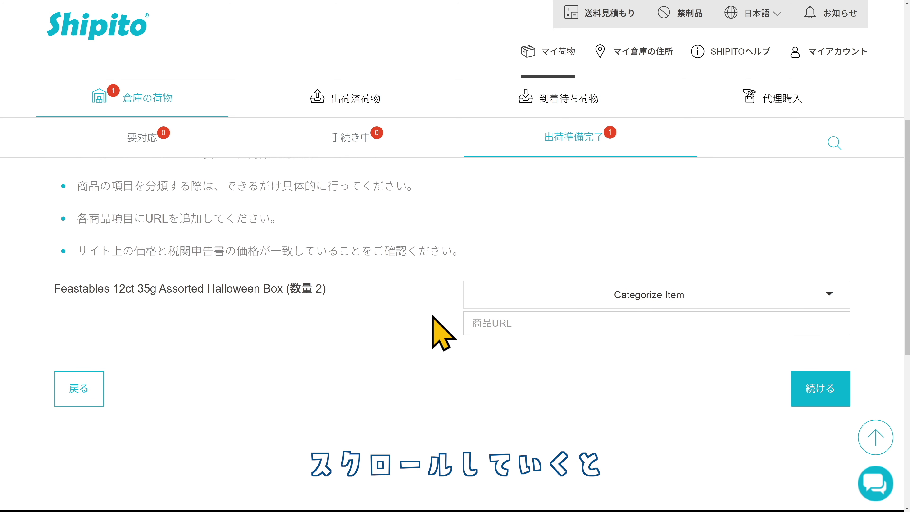
{"action": "left_click", "coordinate": [829, 294]}
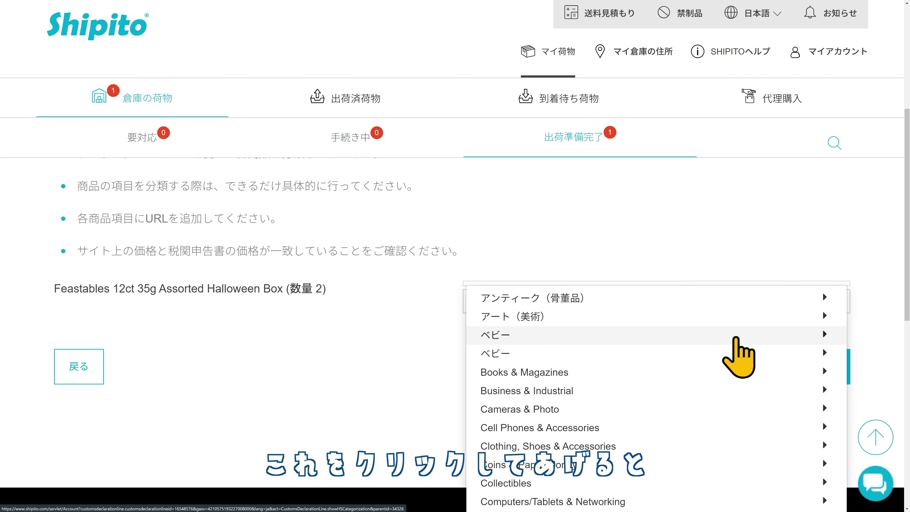
{"action": "scroll", "coordinate": [740, 350], "scroll_direction": "down", "scroll_amount": 5}
{"action": "scroll", "coordinate": [690, 246], "scroll_direction": "down", "scroll_amount": 7}
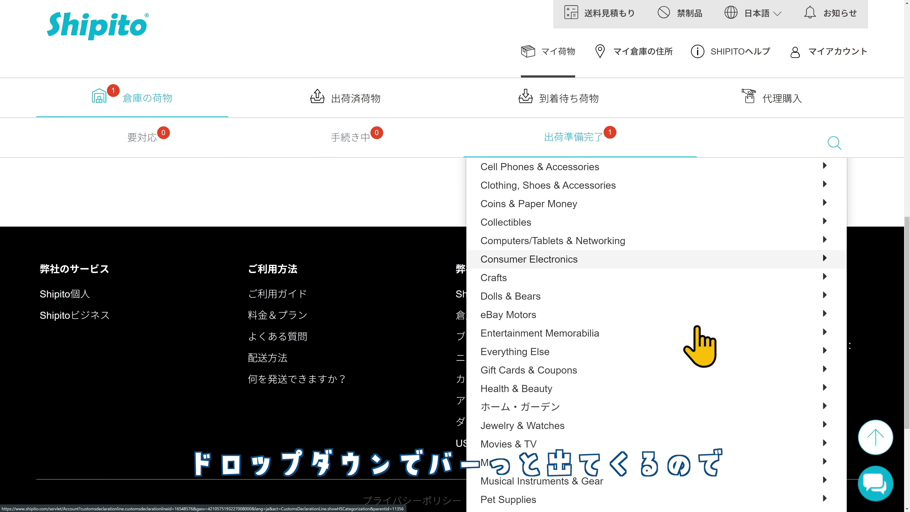
{"action": "scroll", "coordinate": [640, 376], "scroll_direction": "up", "scroll_amount": 8}
{"action": "scroll", "coordinate": [634, 383], "scroll_direction": "up", "scroll_amount": 1}
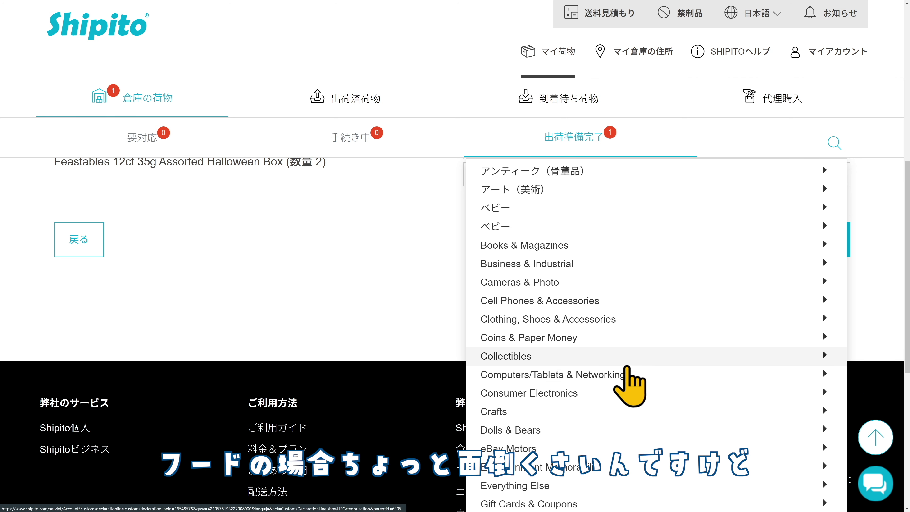
{"action": "scroll", "coordinate": [627, 380], "scroll_direction": "down", "scroll_amount": 6}
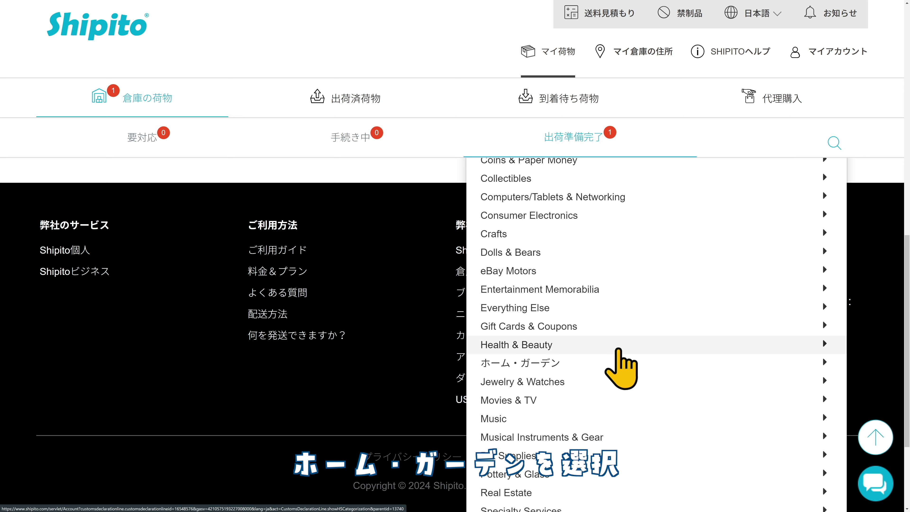
{"action": "left_click", "coordinate": [587, 362]}
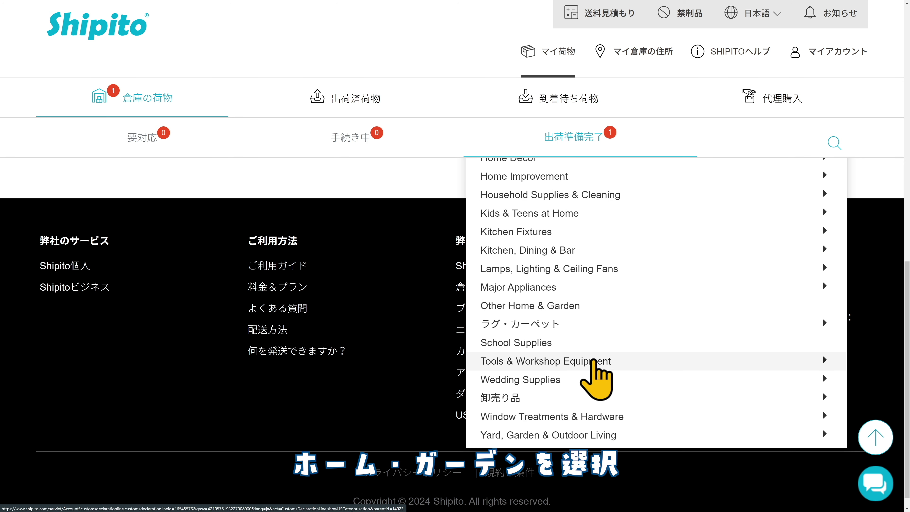
- Narrow the item's category to Food & Beverages > Candy, Gum & Chocolate > Chocolate
{"action": "scroll", "coordinate": [588, 380], "scroll_direction": "up", "scroll_amount": 6}
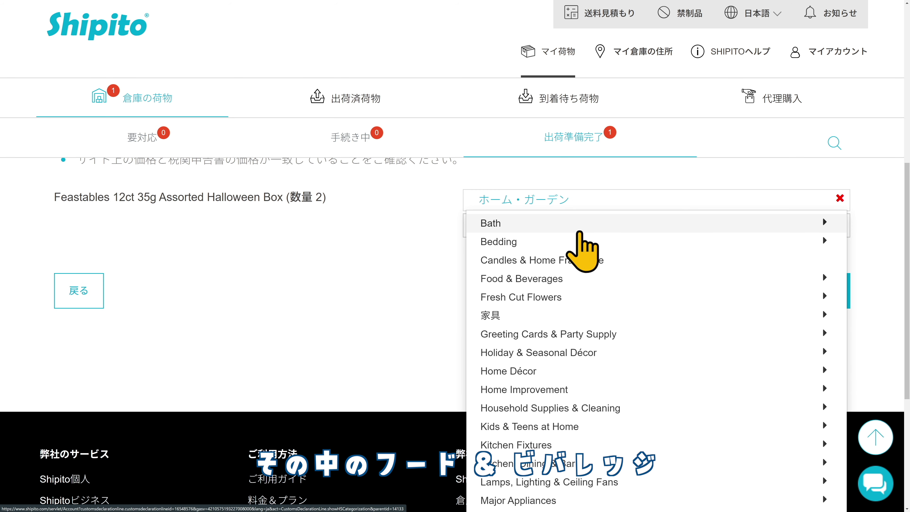
{"action": "left_click", "coordinate": [578, 278]}
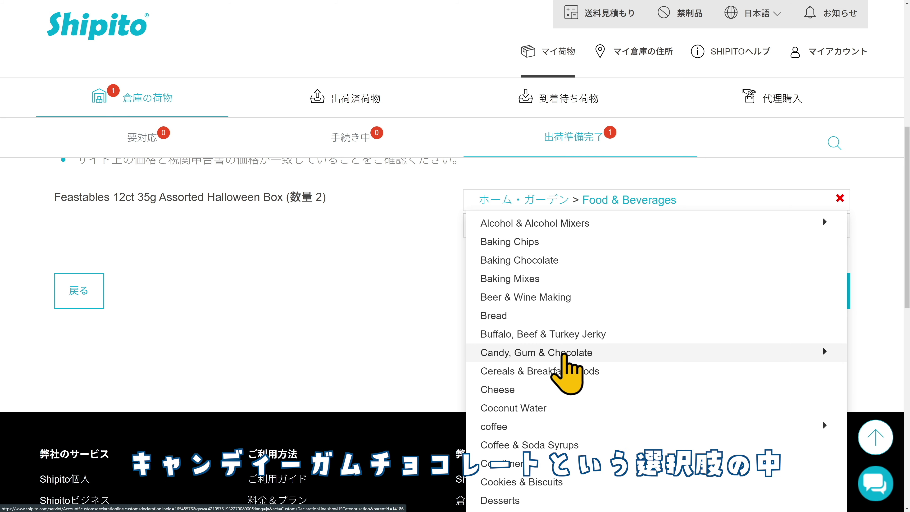
{"action": "left_click", "coordinate": [609, 352]}
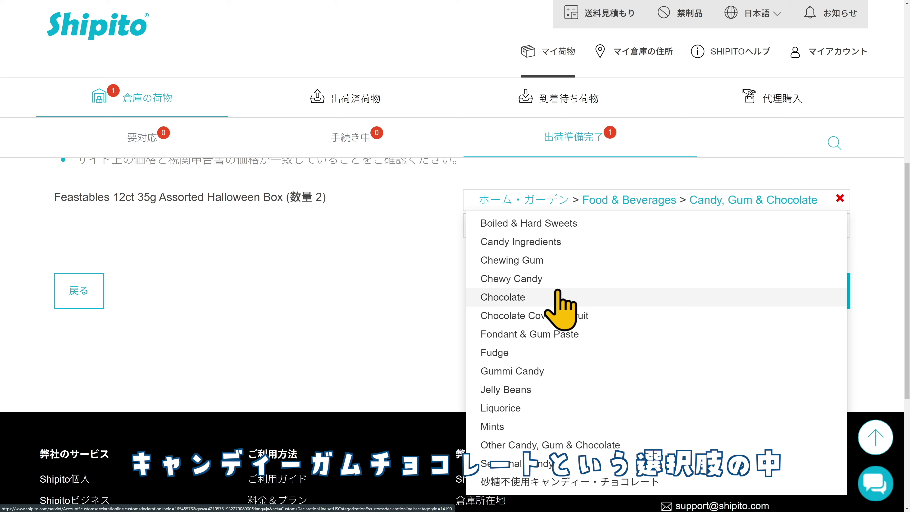
{"action": "left_click", "coordinate": [559, 302]}
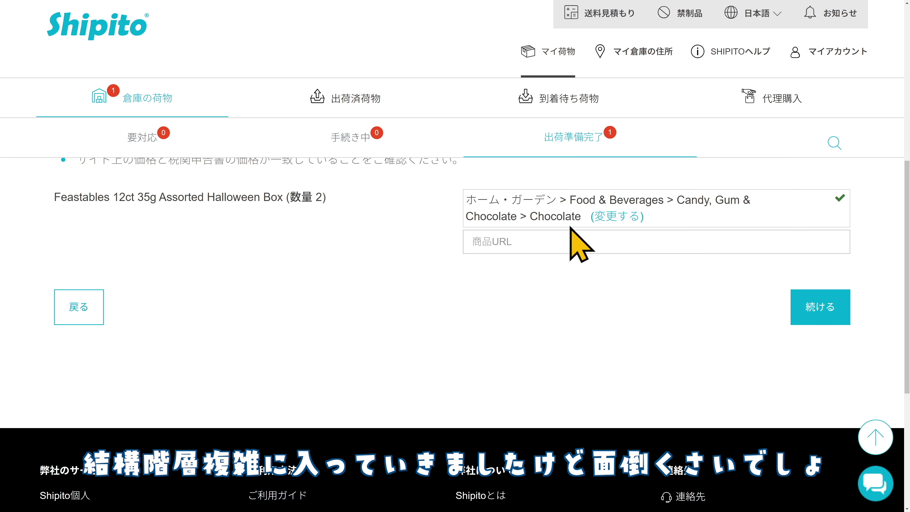
- For the item's product URL, open the $14.97 Feastables MrBeast Halloween Candy Bar Box on Walmart and copy its page address
{"action": "left_click", "coordinate": [541, 238]}
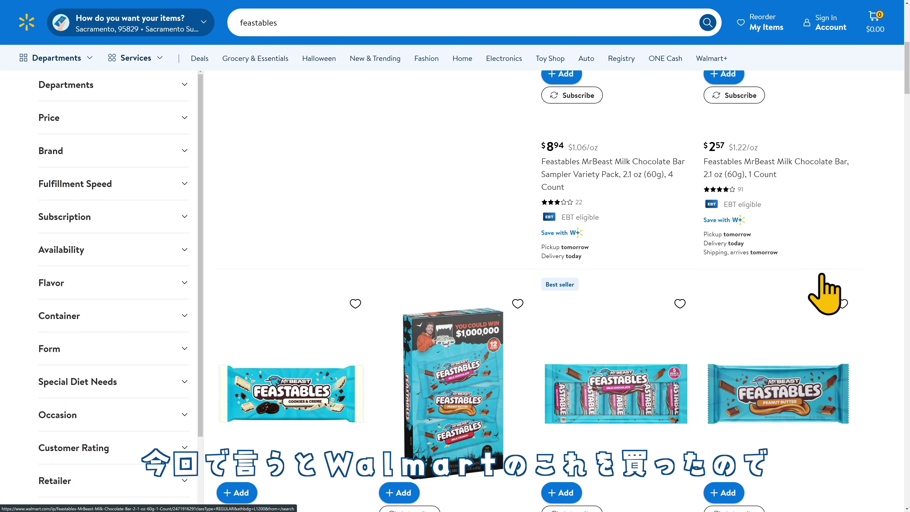
{"action": "scroll", "coordinate": [822, 284], "scroll_direction": "down", "scroll_amount": 5}
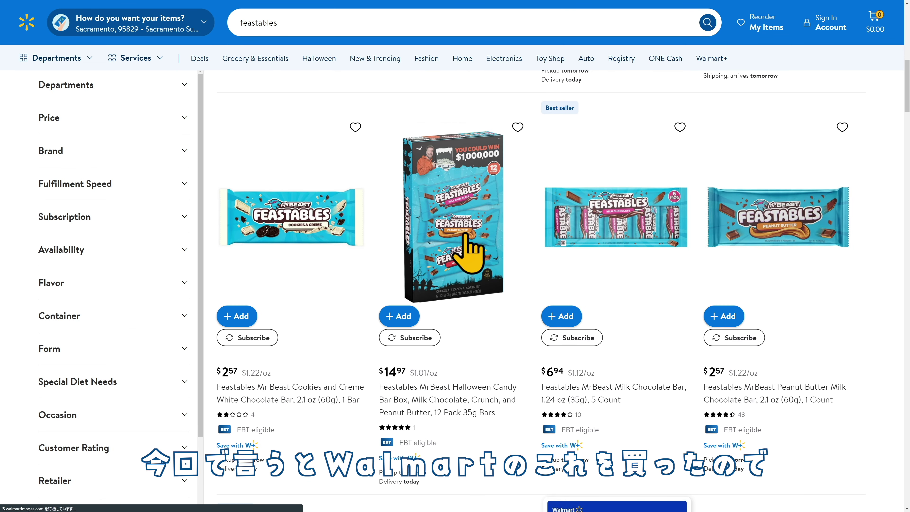
{"action": "left_click", "coordinate": [465, 235]}
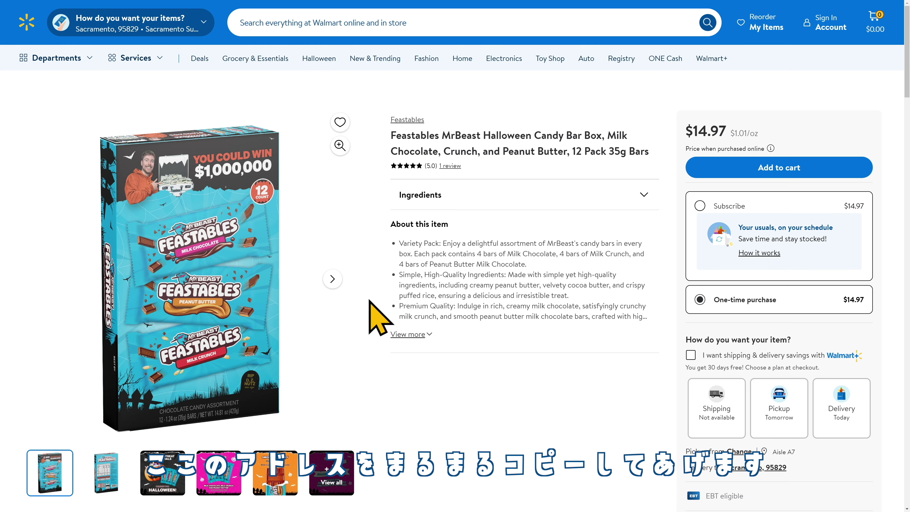
{"action": "key", "text": "F11"}
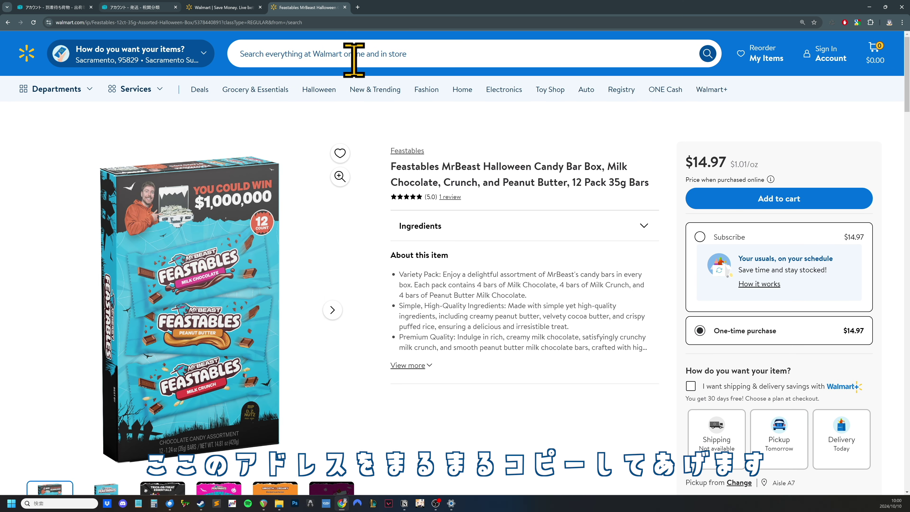
{"action": "left_click", "coordinate": [349, 22]}
{"action": "key", "text": "ctrl+c"}
- Back in Shipito, paste the Walmart page address as the item's product URL (商品URL) and submit the additional information
{"action": "key", "text": "ctrl+2"}
{"action": "key", "text": "F11"}
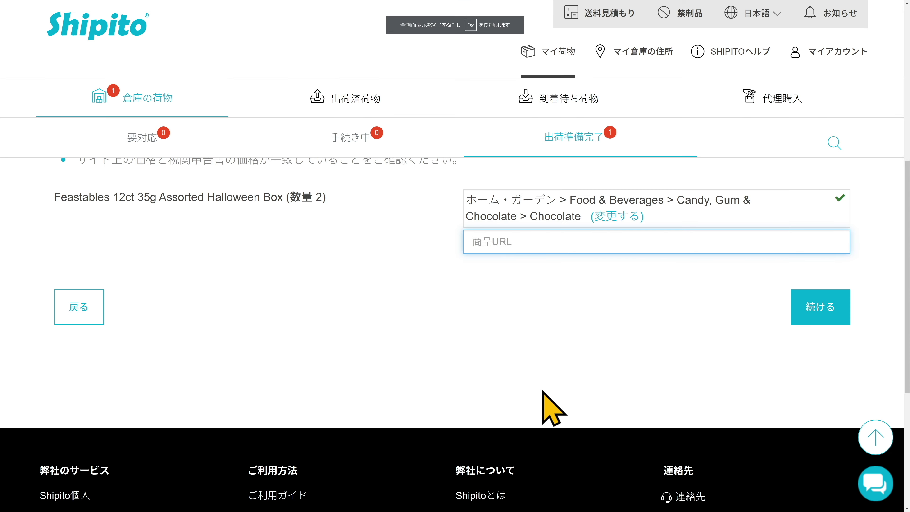
{"action": "key", "text": "ctrl+v"}
{"action": "left_click", "coordinate": [614, 305]}
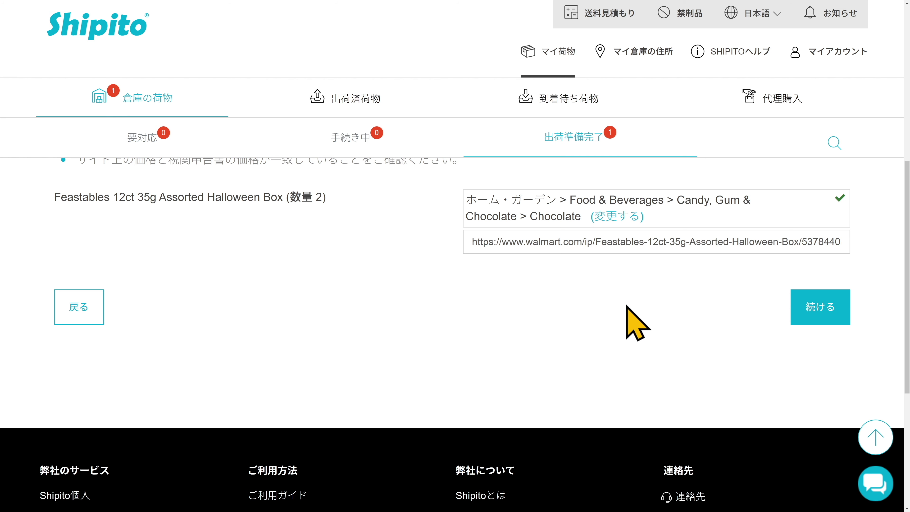
{"action": "scroll", "coordinate": [673, 299], "scroll_direction": "down", "scroll_amount": 1}
{"action": "scroll", "coordinate": [672, 299], "scroll_direction": "up", "scroll_amount": 1}
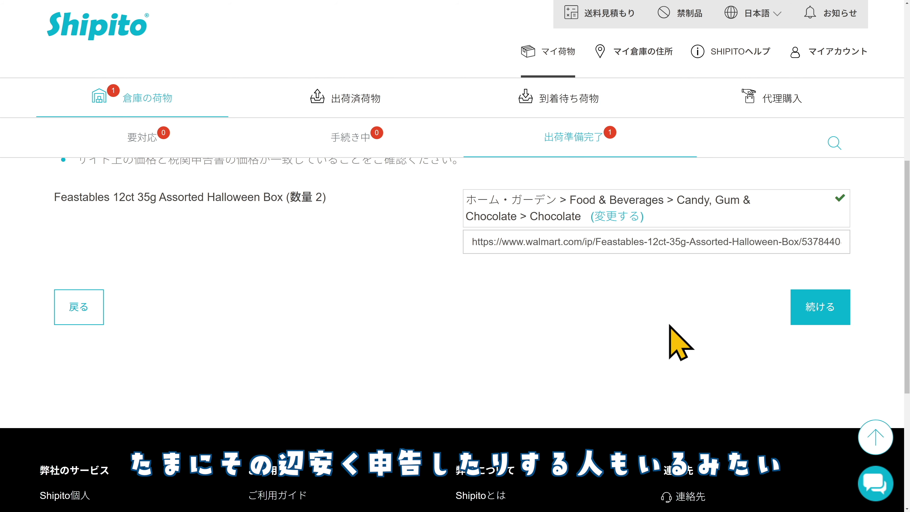
{"action": "left_click", "coordinate": [821, 316]}
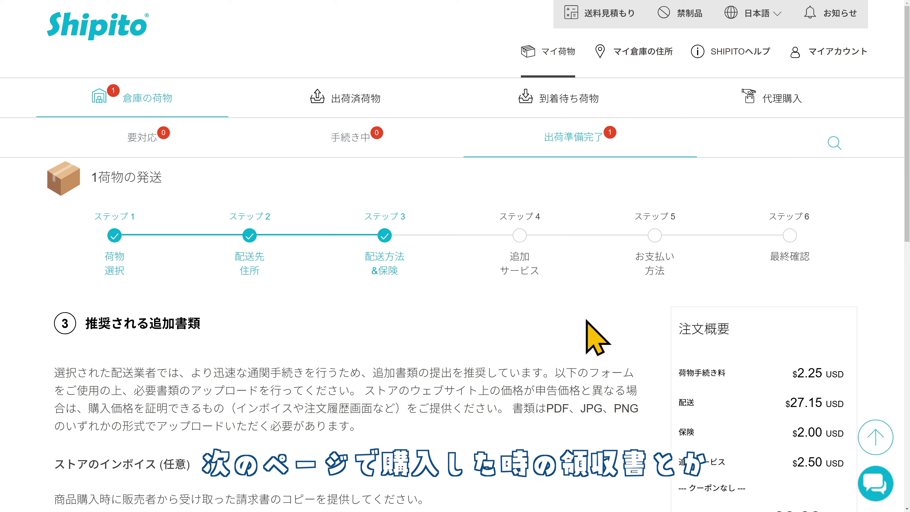
- Continue past the recommended documents without uploading the optional store invoice
{"action": "scroll", "coordinate": [595, 332], "scroll_direction": "down", "scroll_amount": 3}
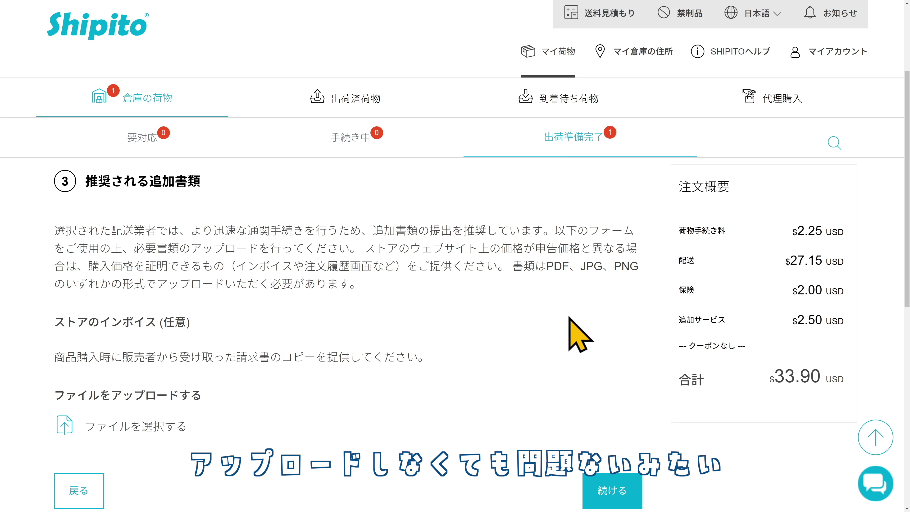
{"action": "scroll", "coordinate": [580, 335], "scroll_direction": "down", "scroll_amount": 2}
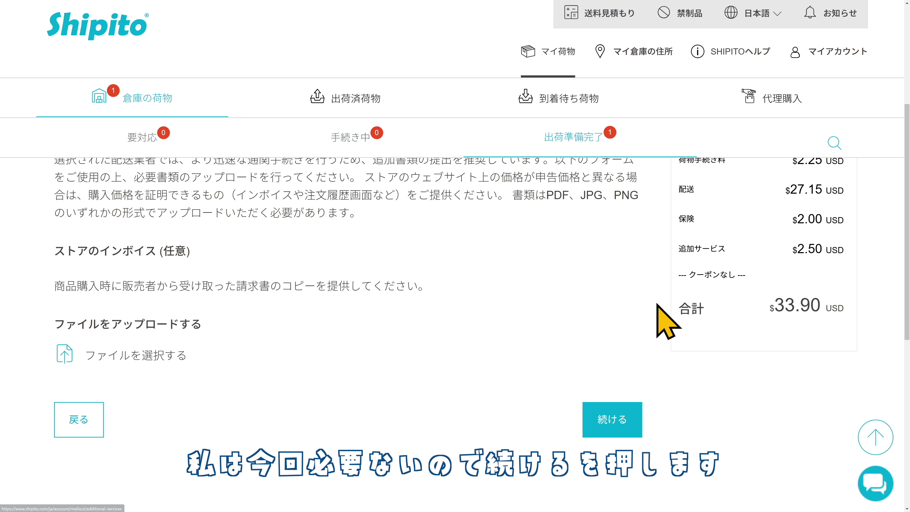
{"action": "left_click", "coordinate": [625, 421]}
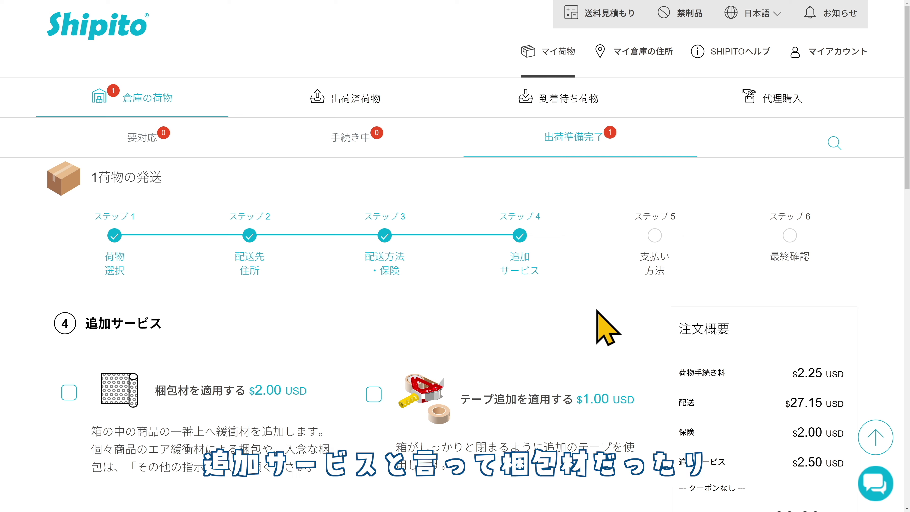
- Review the additional services (追加サービス) and continue without selecting any of them
{"action": "scroll", "coordinate": [631, 333], "scroll_direction": "down", "scroll_amount": 5}
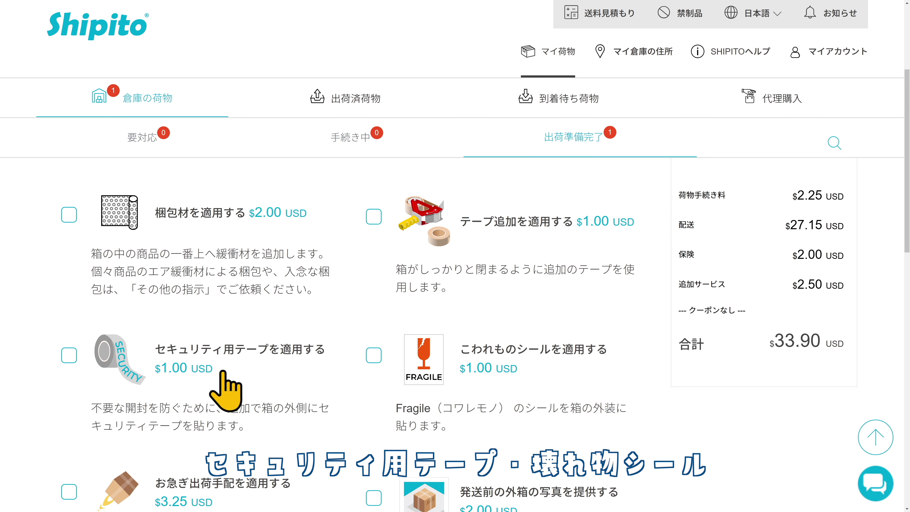
{"action": "scroll", "coordinate": [641, 416], "scroll_direction": "down", "scroll_amount": 7}
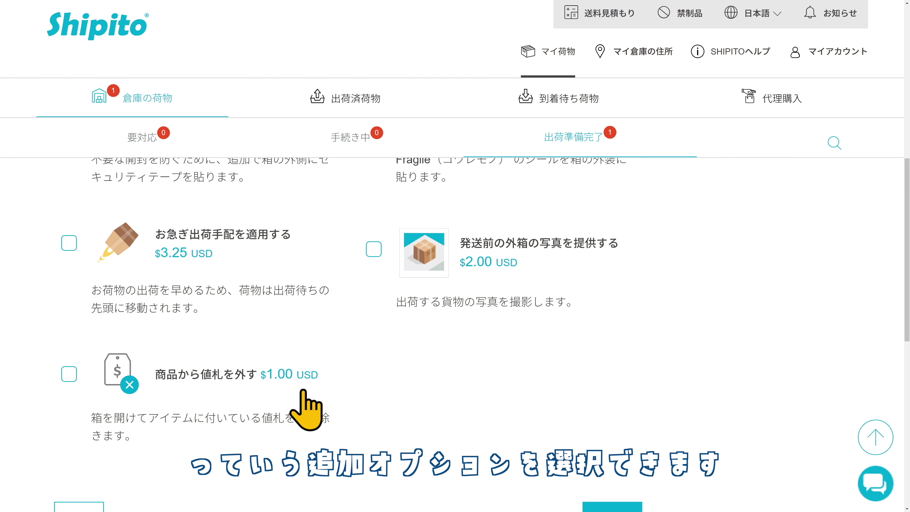
{"action": "scroll", "coordinate": [502, 396], "scroll_direction": "down", "scroll_amount": 4}
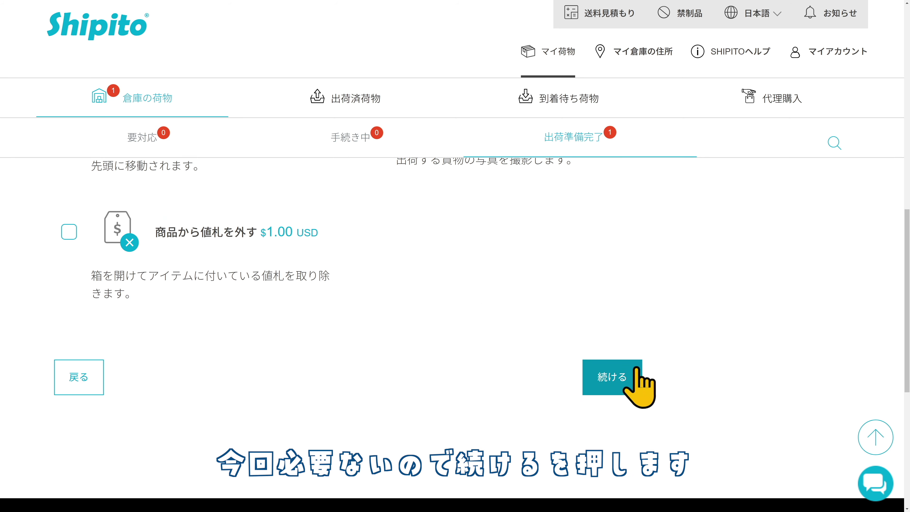
{"action": "left_click", "coordinate": [634, 374]}
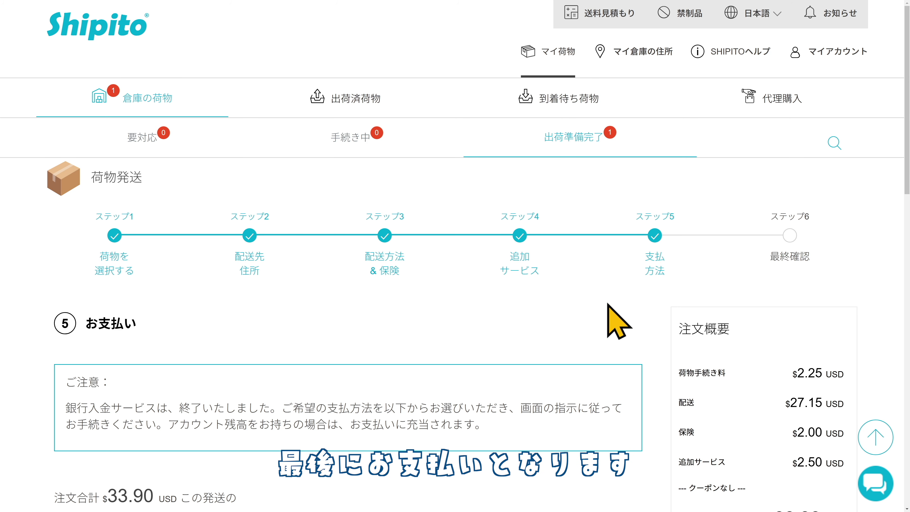
- Review the available payment methods, and check the final confirmation's delivery address, shipping method, declared value, payment and order total
{"action": "scroll", "coordinate": [608, 304], "scroll_direction": "down", "scroll_amount": 2}
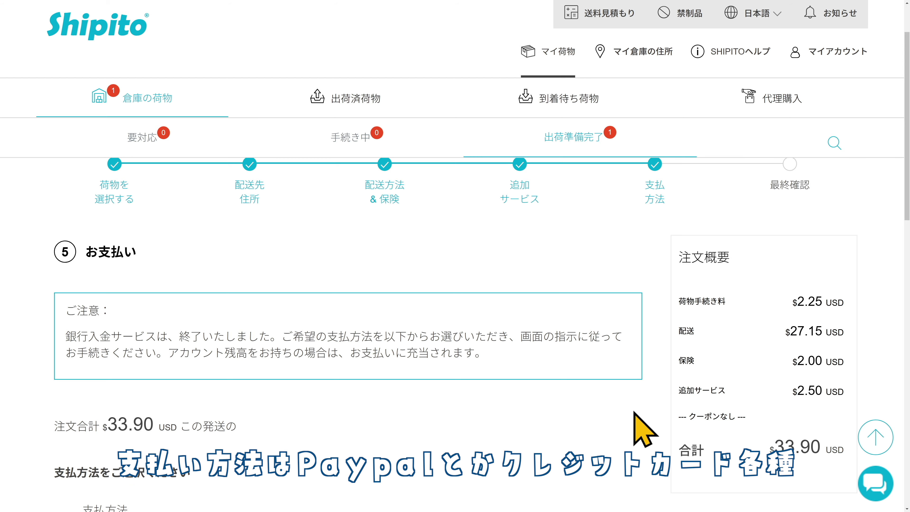
{"action": "scroll", "coordinate": [644, 428], "scroll_direction": "down", "scroll_amount": 7}
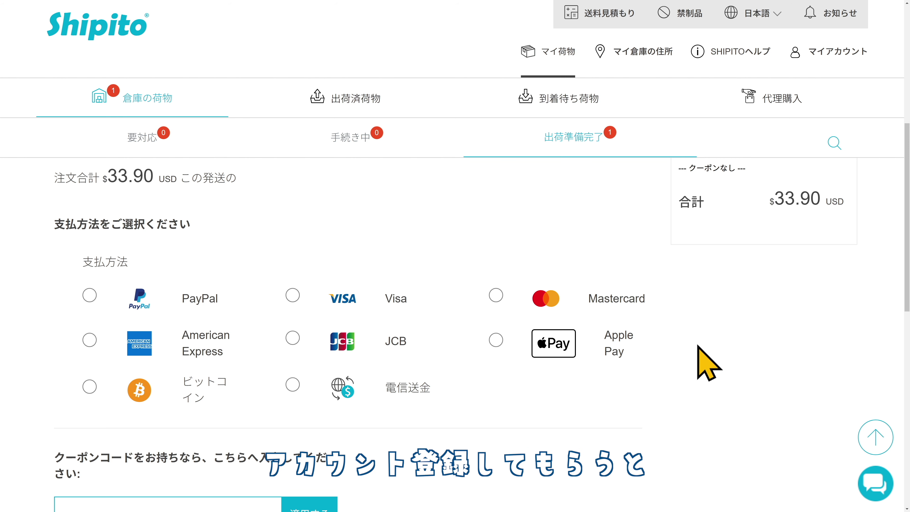
{"action": "scroll", "coordinate": [709, 362], "scroll_direction": "up", "scroll_amount": 5}
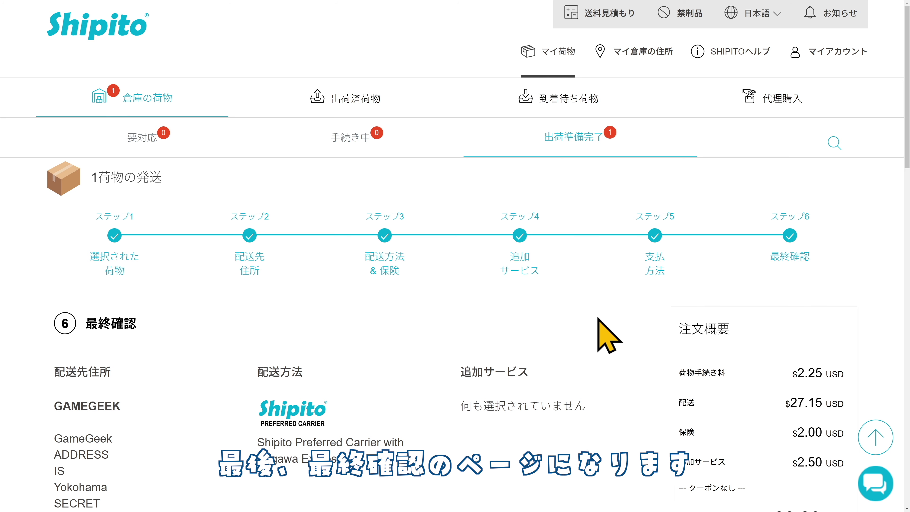
{"action": "scroll", "coordinate": [602, 325], "scroll_direction": "down", "scroll_amount": 3}
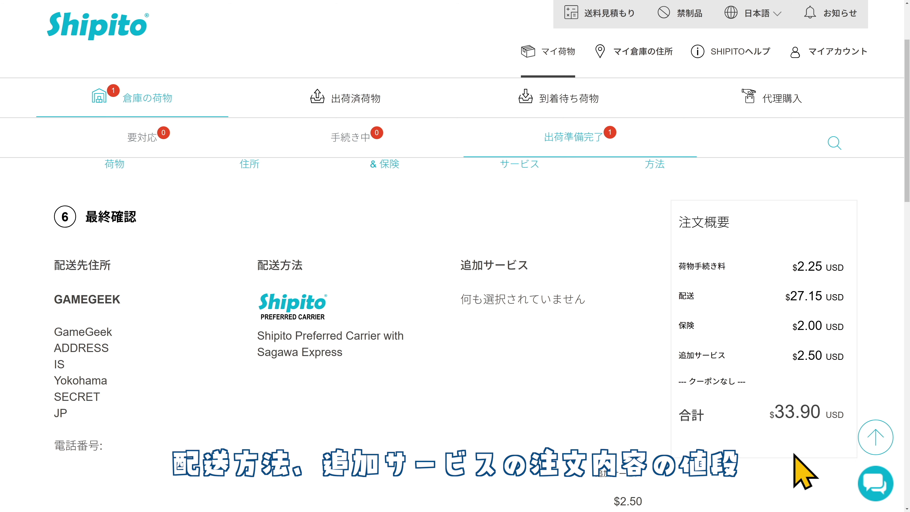
{"action": "scroll", "coordinate": [796, 443], "scroll_direction": "down", "scroll_amount": 9}
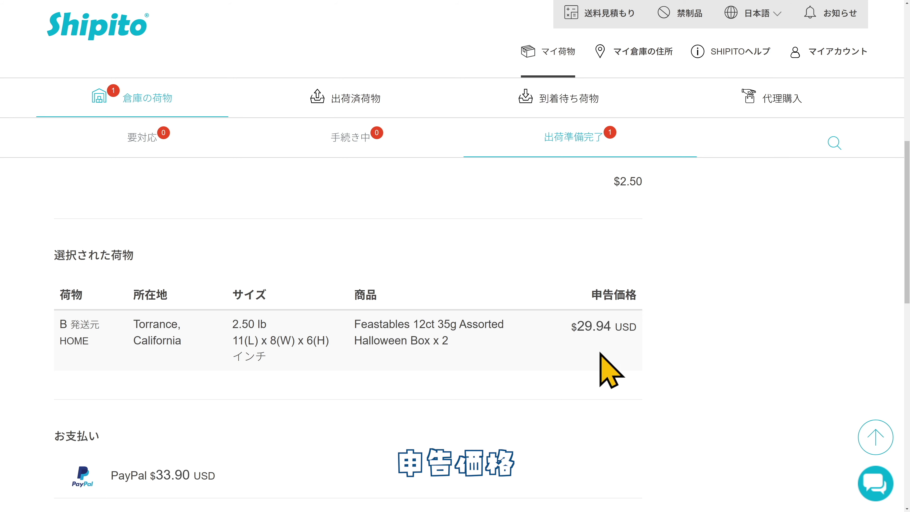
{"action": "scroll", "coordinate": [659, 378], "scroll_direction": "down", "scroll_amount": 6}
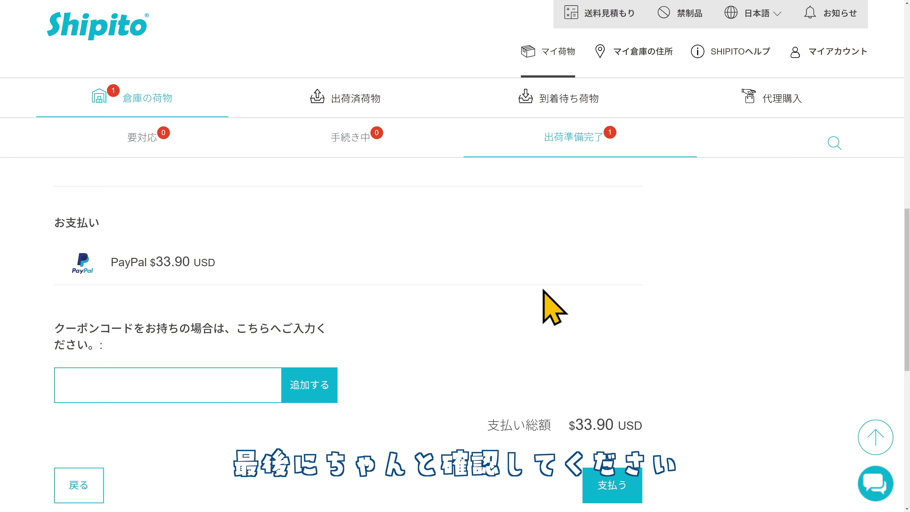
{"action": "scroll", "coordinate": [495, 301], "scroll_direction": "down", "scroll_amount": 5}
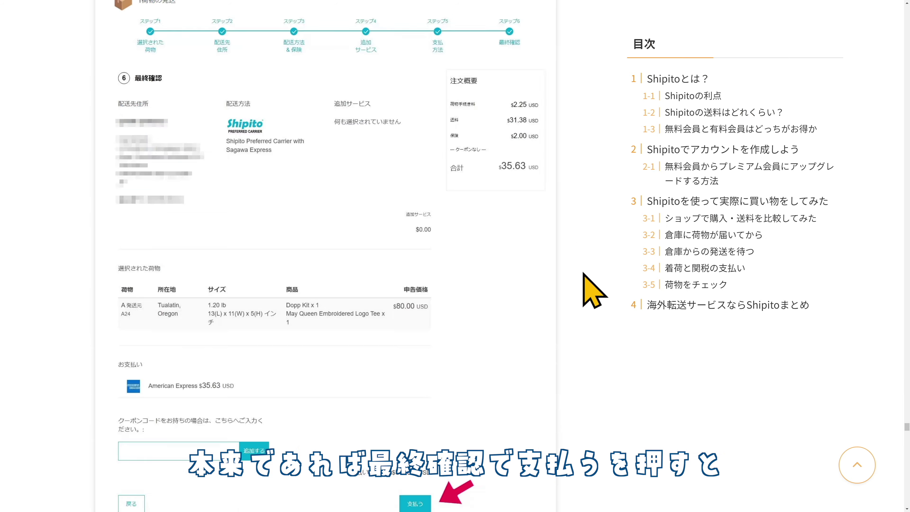
- Read the Shipito guide article's section on paying at the final confirmation and having the shipping request sent
{"action": "scroll", "coordinate": [587, 287], "scroll_direction": "down", "scroll_amount": 5}
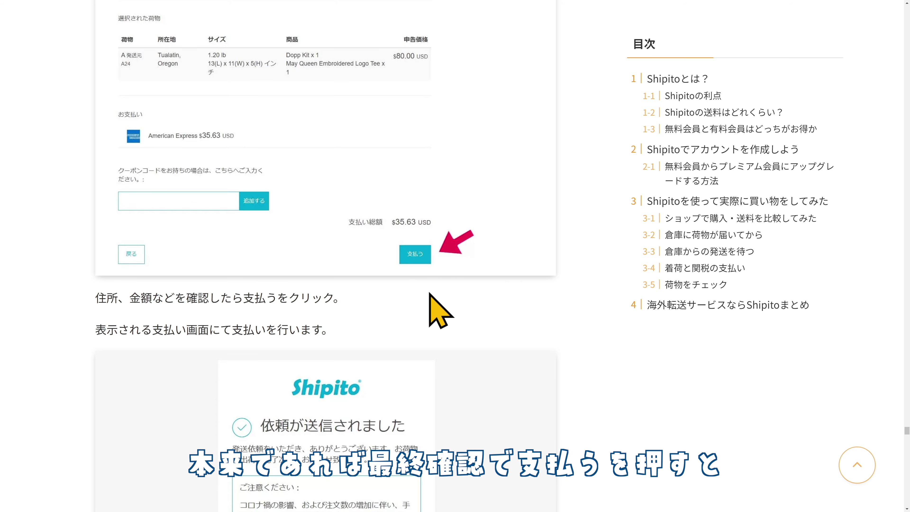
{"action": "scroll", "coordinate": [574, 324], "scroll_direction": "down", "scroll_amount": 7}
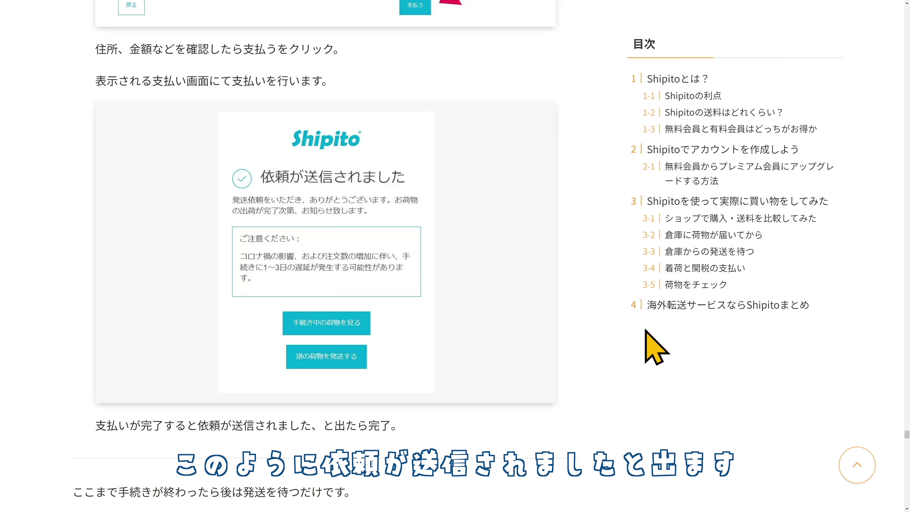
{"action": "scroll", "coordinate": [608, 307], "scroll_direction": "down", "scroll_amount": 8}
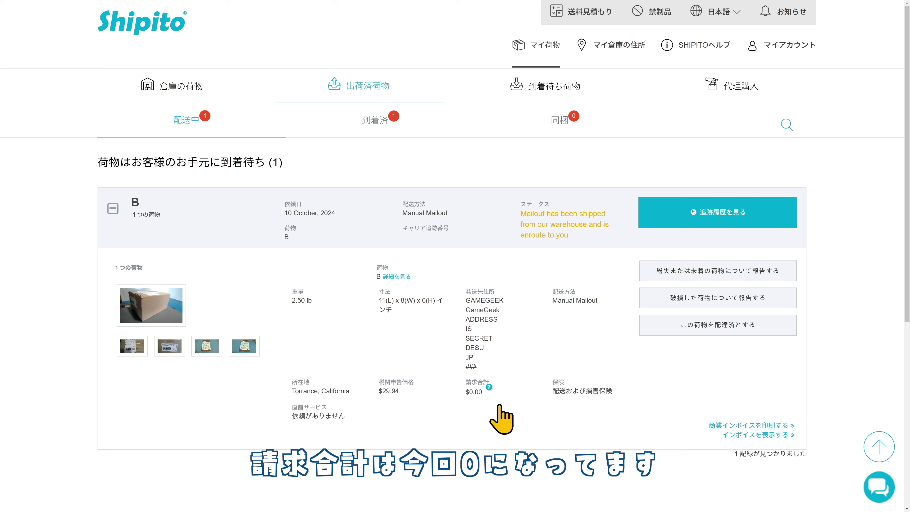
- In Shipito's in-transit shipped packages, view the fee breakdown behind package B's billed total (請求合計)
{"action": "mouse_move", "coordinate": [489, 389]}
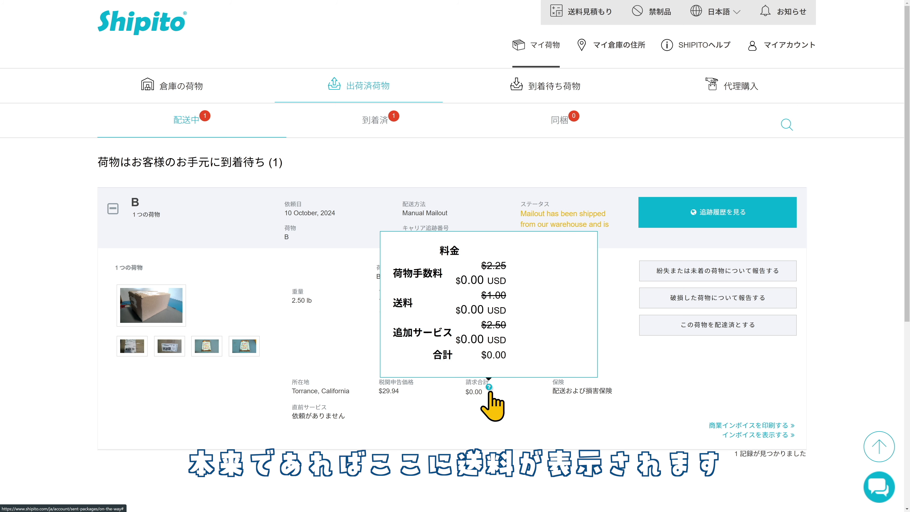